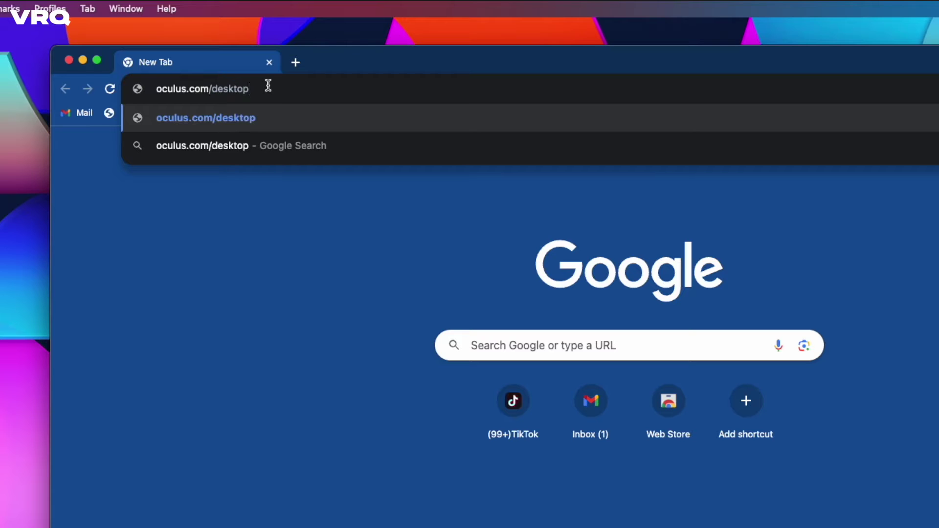
Download the Meta Quest Remote Desktop installer from oculus.com/desktop and open it
{"action": "key", "text": "Return"}
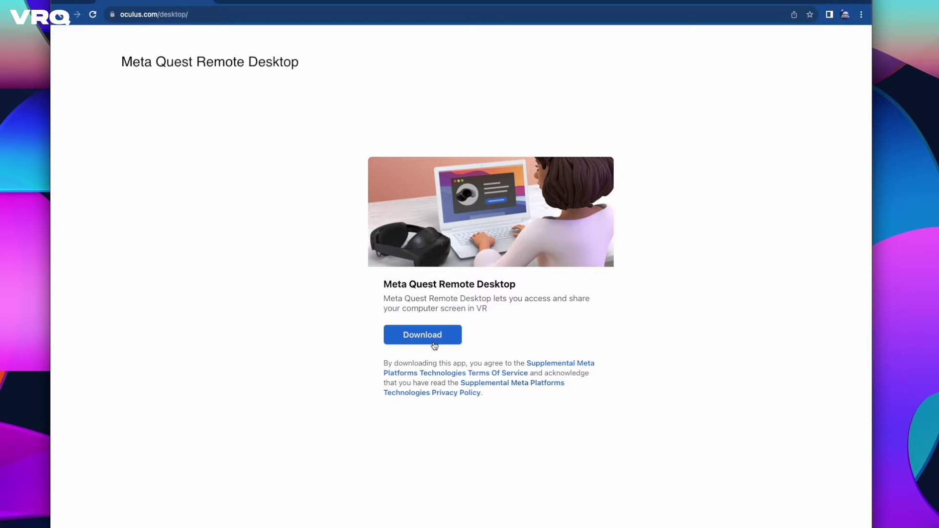
{"action": "left_click", "coordinate": [434, 345]}
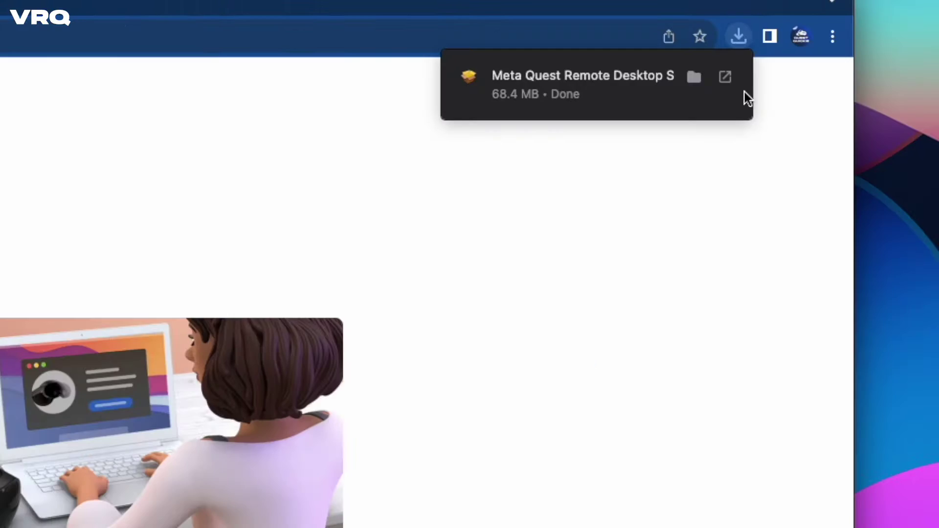
{"action": "left_click", "coordinate": [689, 76]}
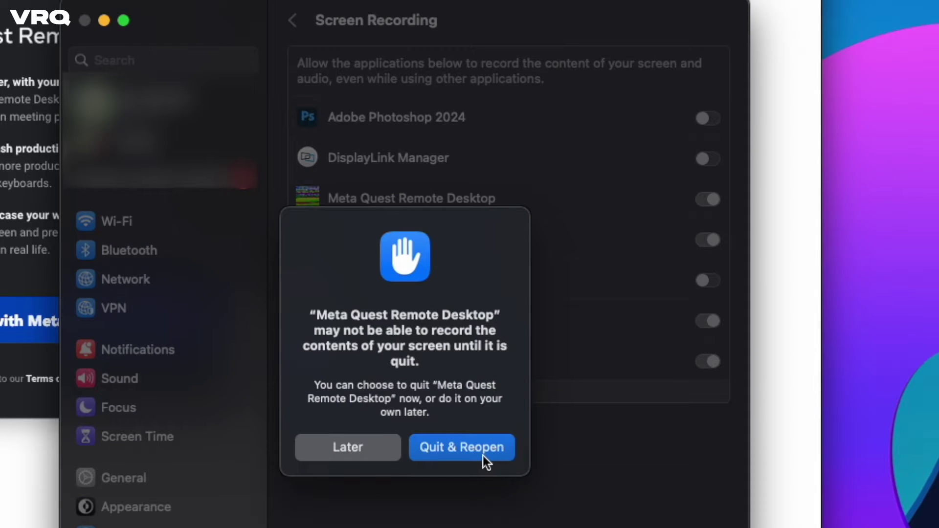
Relaunch Meta Quest Remote Desktop with Screen Recording permission enabled
{"action": "left_click", "coordinate": [482, 456]}
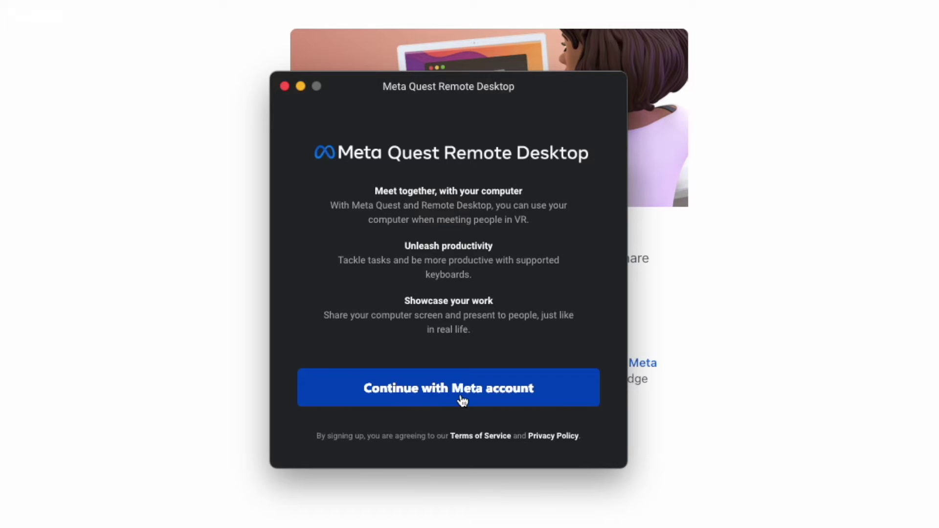
Sign in with a Meta account by email and the emailed confirmation code
{"action": "left_click", "coordinate": [463, 398]}
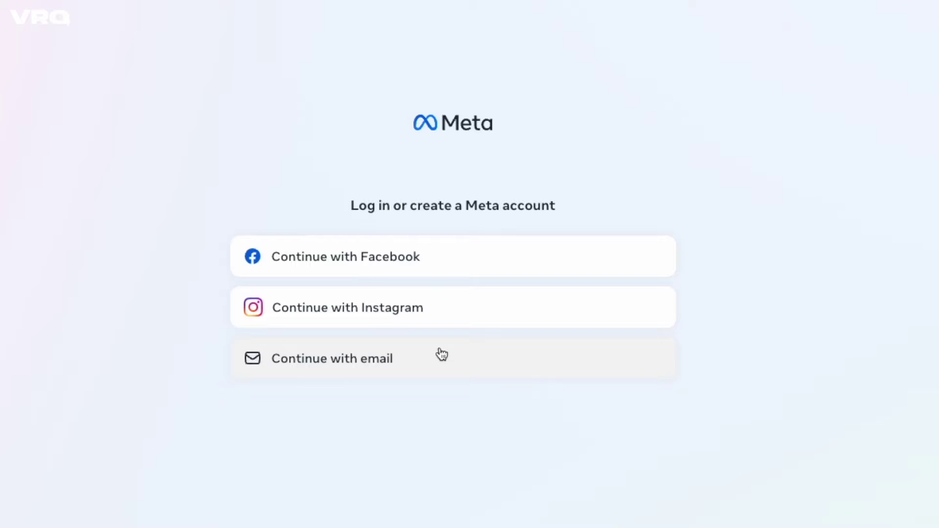
{"action": "left_click", "coordinate": [436, 359]}
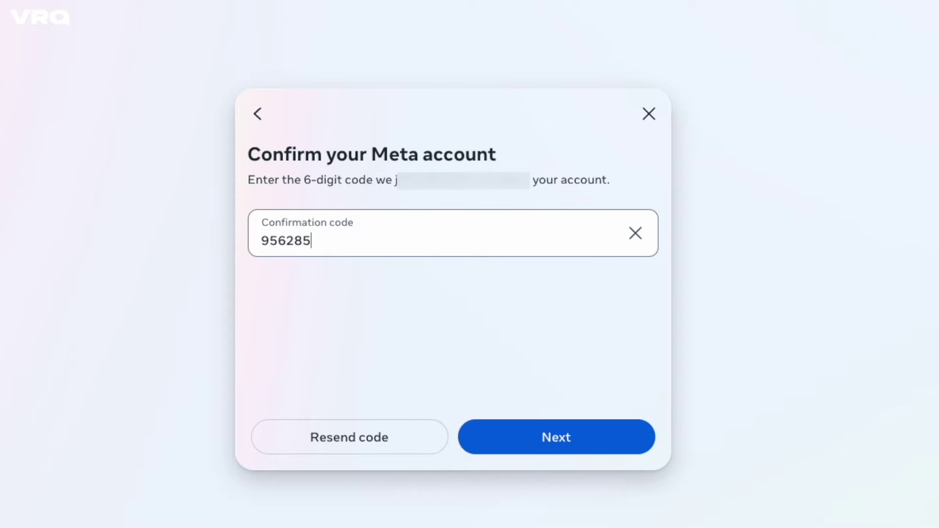
{"action": "left_click", "coordinate": [530, 439]}
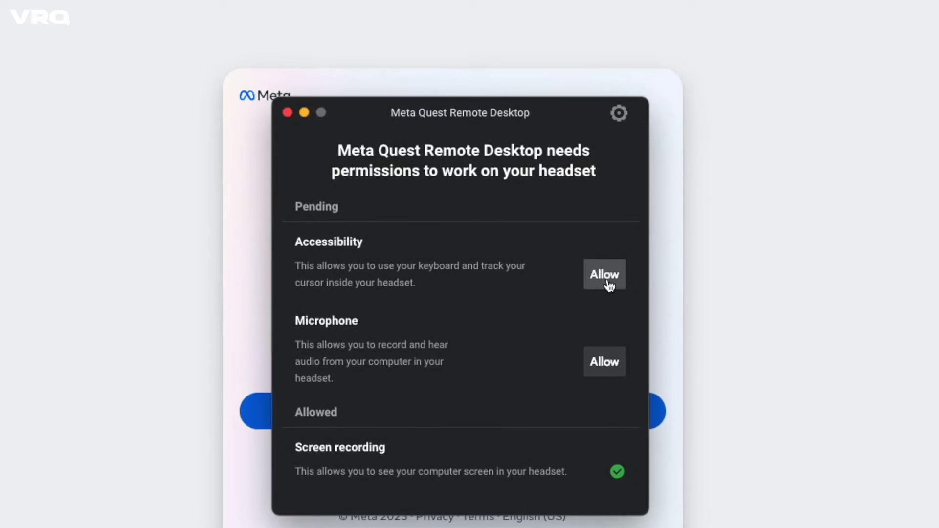
Grant Meta Quest Remote Desktop Server accessibility access and allow microphone access
{"action": "left_click", "coordinate": [608, 248]}
{"action": "left_click", "coordinate": [536, 135]}
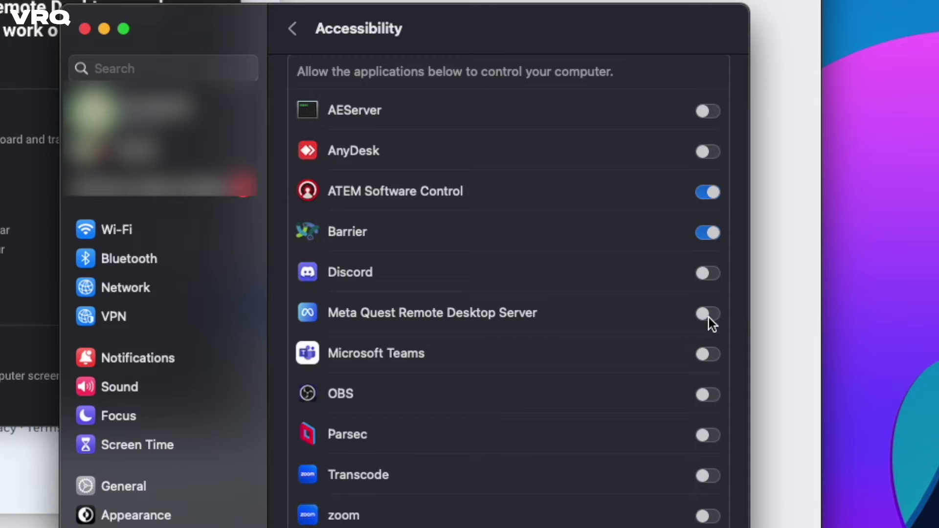
{"action": "left_click", "coordinate": [707, 315]}
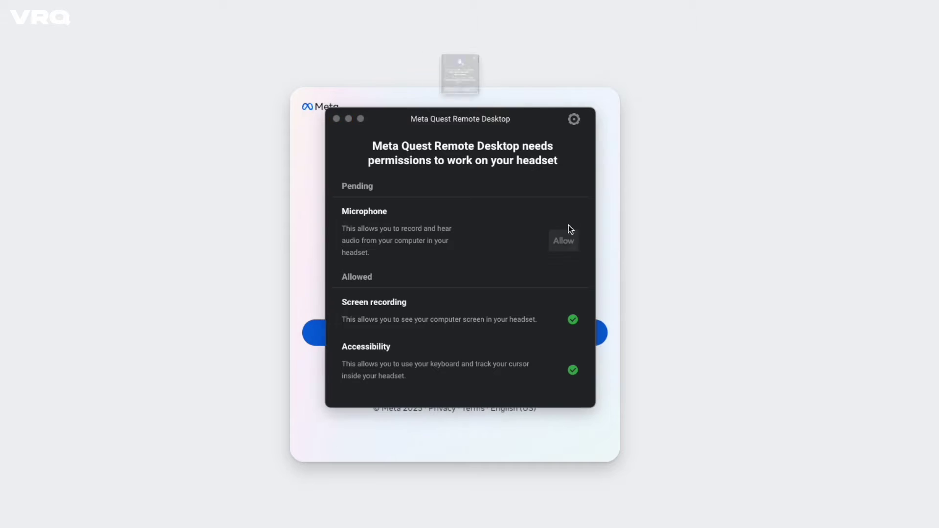
{"action": "left_click", "coordinate": [566, 234]}
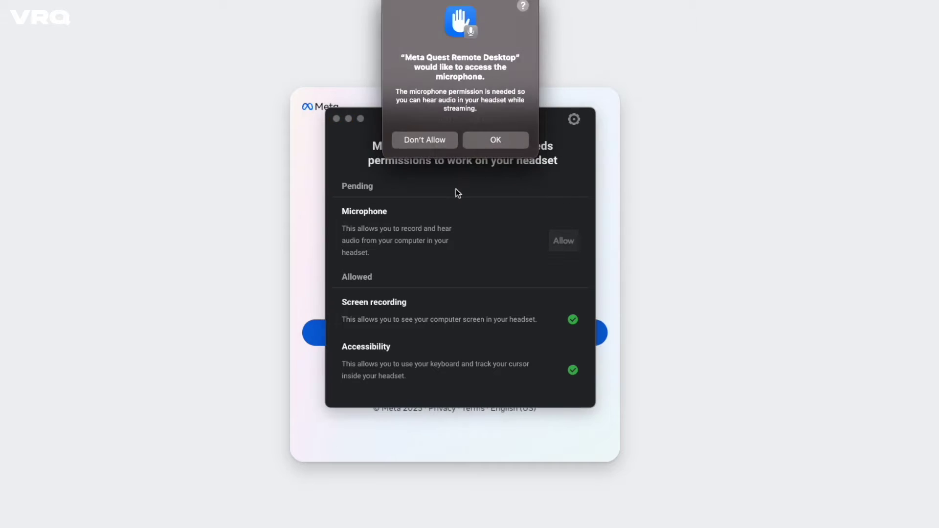
{"action": "left_click", "coordinate": [494, 141]}
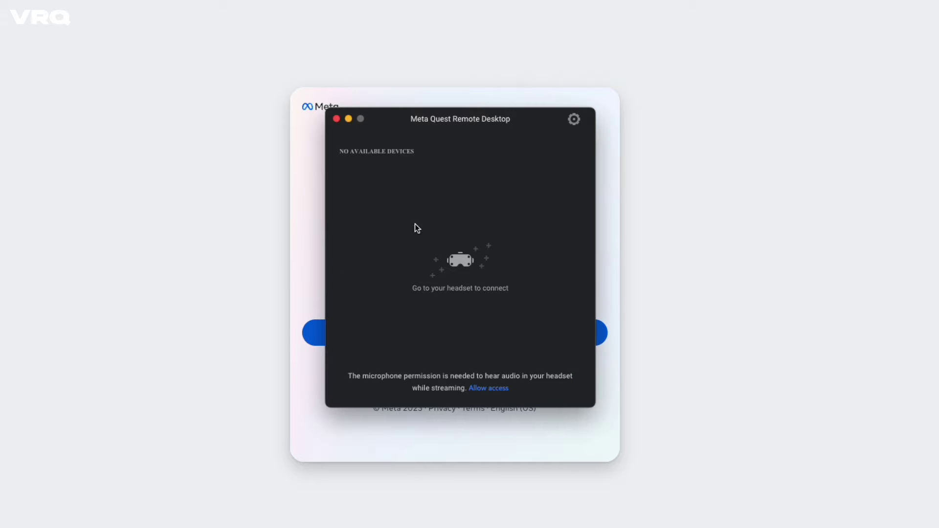
{"action": "left_click", "coordinate": [574, 119]}
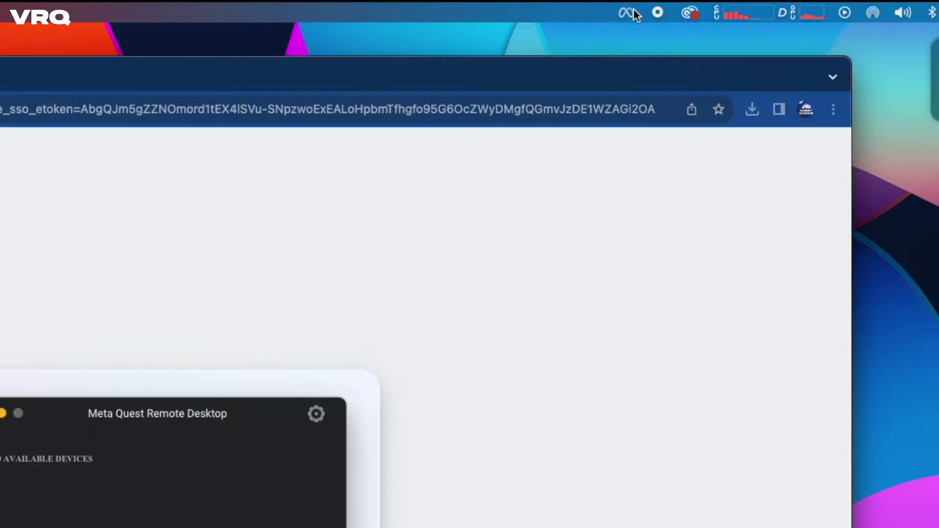
{"action": "left_click", "coordinate": [626, 12]}
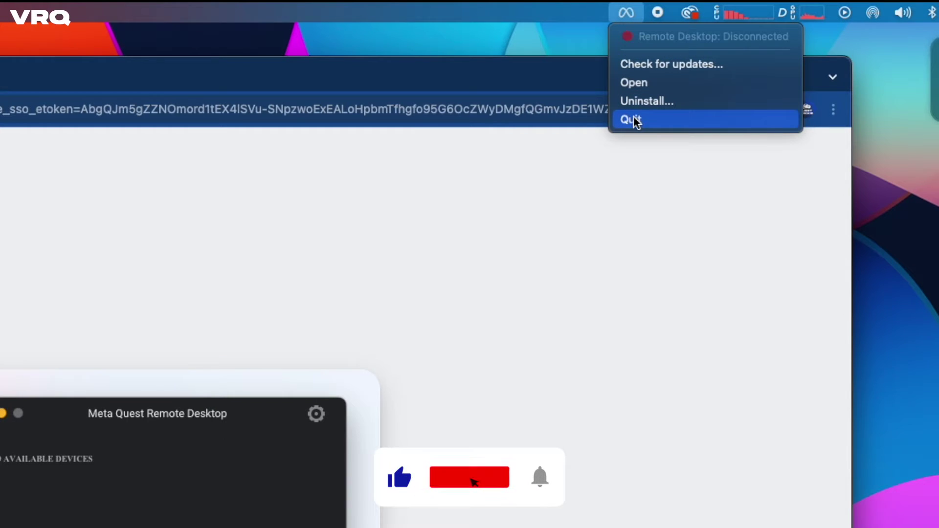
{"action": "left_click", "coordinate": [634, 84]}
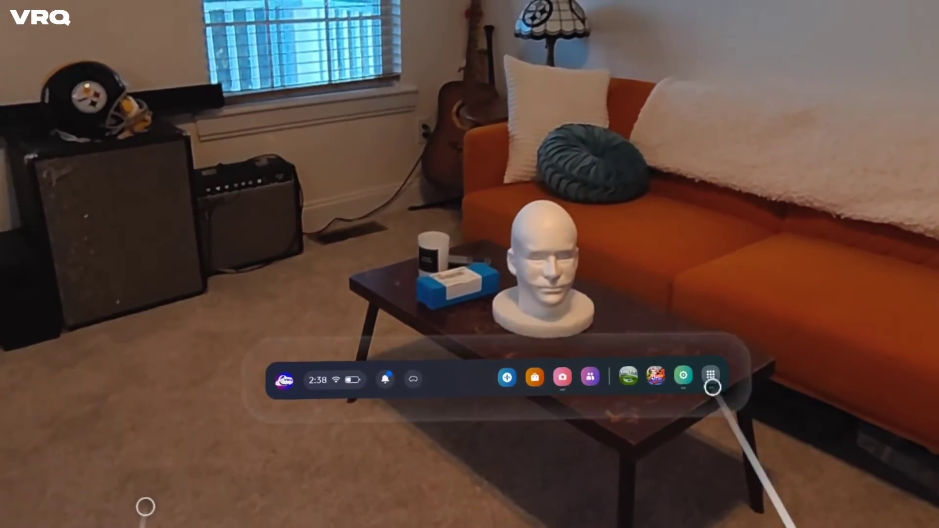
Launch Remote Display (Beta) from the App Library and connect to the iMac
{"action": "left_click", "coordinate": [706, 366]}
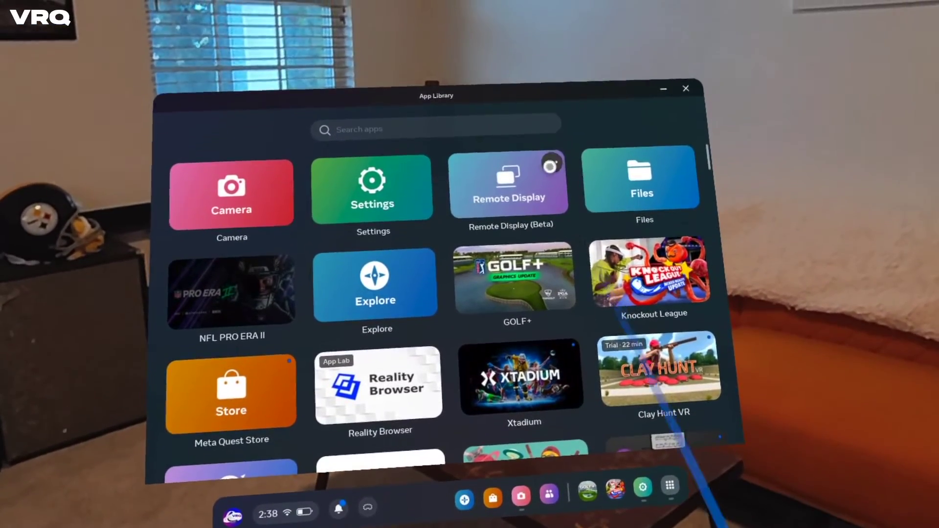
{"action": "left_click", "coordinate": [550, 167]}
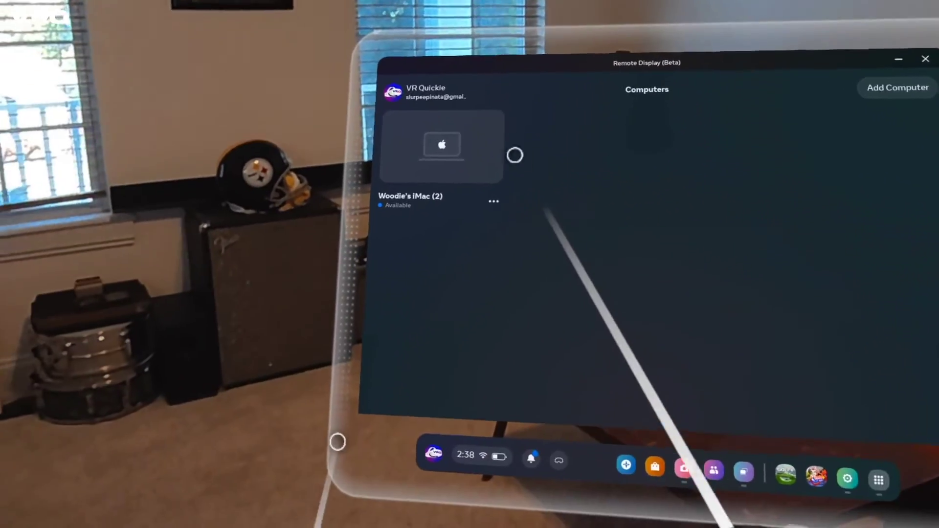
{"action": "left_click", "coordinate": [495, 216]}
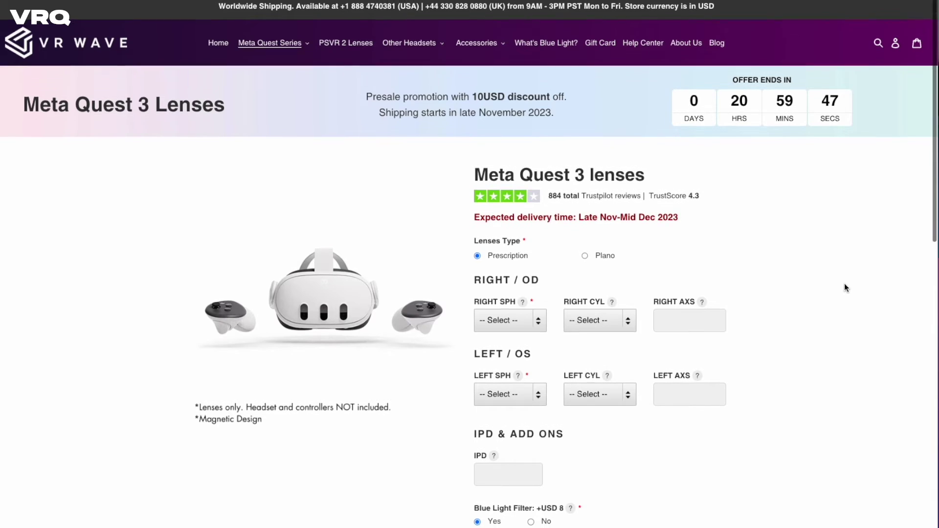
{"action": "scroll", "coordinate": [845, 283], "scroll_direction": "down", "scroll_amount": 2}
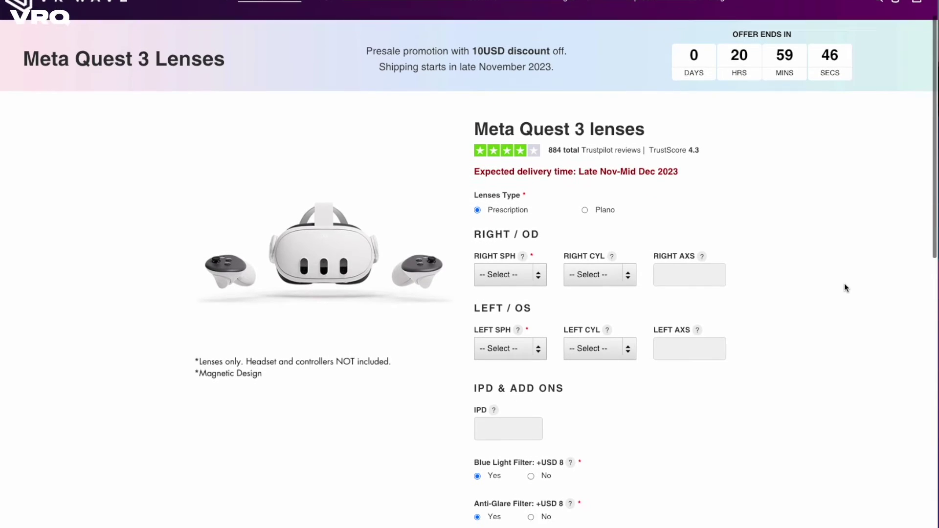
{"action": "scroll", "coordinate": [844, 284], "scroll_direction": "down", "scroll_amount": 2}
{"action": "scroll", "coordinate": [844, 283], "scroll_direction": "down", "scroll_amount": 2}
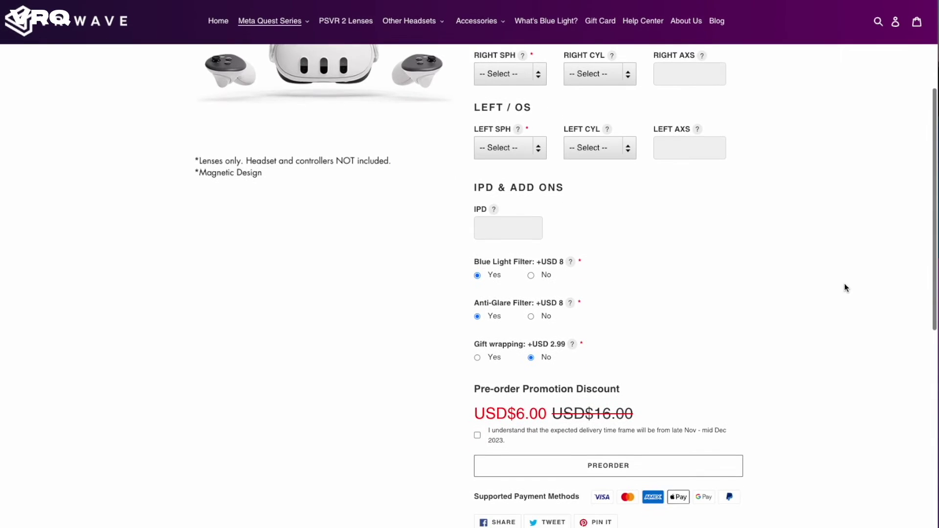
{"action": "scroll", "coordinate": [844, 284], "scroll_direction": "down", "scroll_amount": 2}
{"action": "scroll", "coordinate": [844, 283], "scroll_direction": "down", "scroll_amount": 2}
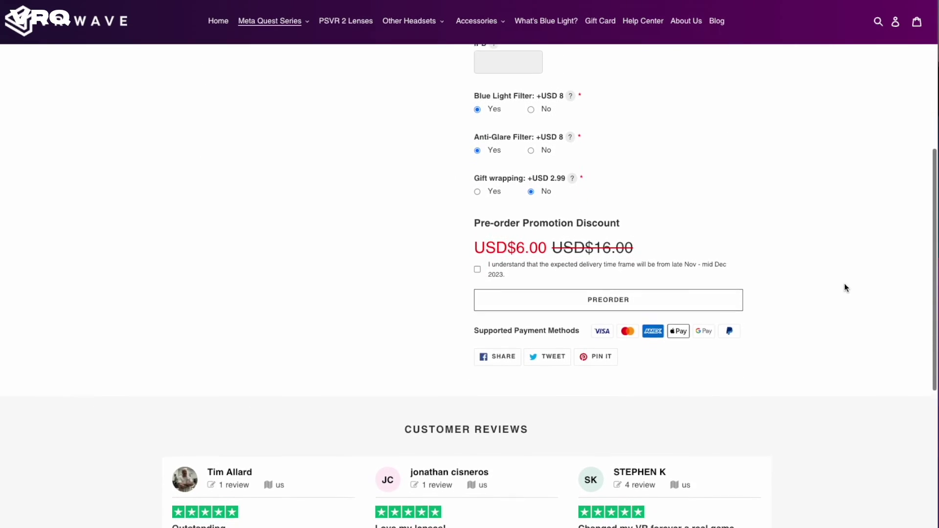
{"action": "scroll", "coordinate": [844, 283], "scroll_direction": "down", "scroll_amount": 1}
{"action": "scroll", "coordinate": [844, 283], "scroll_direction": "down", "scroll_amount": 1}
{"action": "scroll", "coordinate": [844, 283], "scroll_direction": "down", "scroll_amount": 1}
{"action": "scroll", "coordinate": [845, 283], "scroll_direction": "down", "scroll_amount": 3}
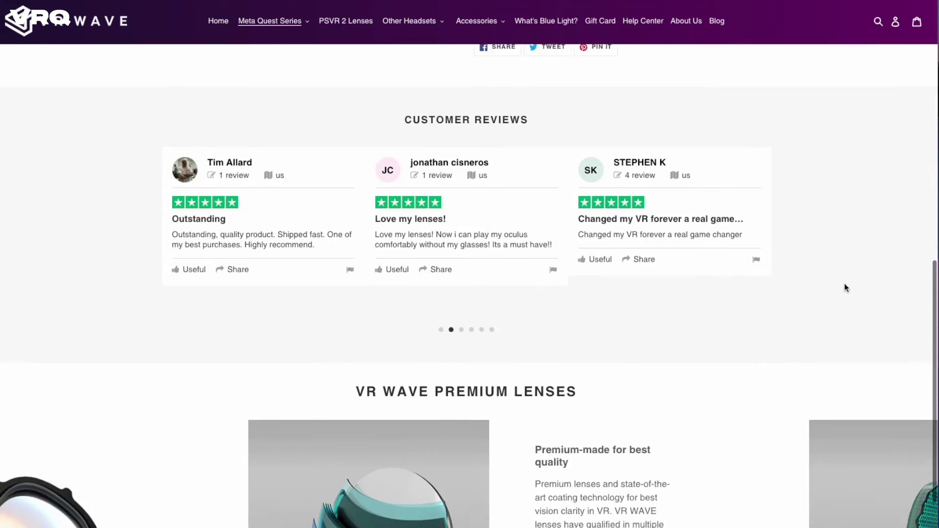
{"action": "scroll", "coordinate": [844, 283], "scroll_direction": "down", "scroll_amount": 2}
{"action": "scroll", "coordinate": [845, 284], "scroll_direction": "down", "scroll_amount": 1}
{"action": "scroll", "coordinate": [845, 283], "scroll_direction": "down", "scroll_amount": 2}
{"action": "scroll", "coordinate": [844, 284], "scroll_direction": "down", "scroll_amount": 1}
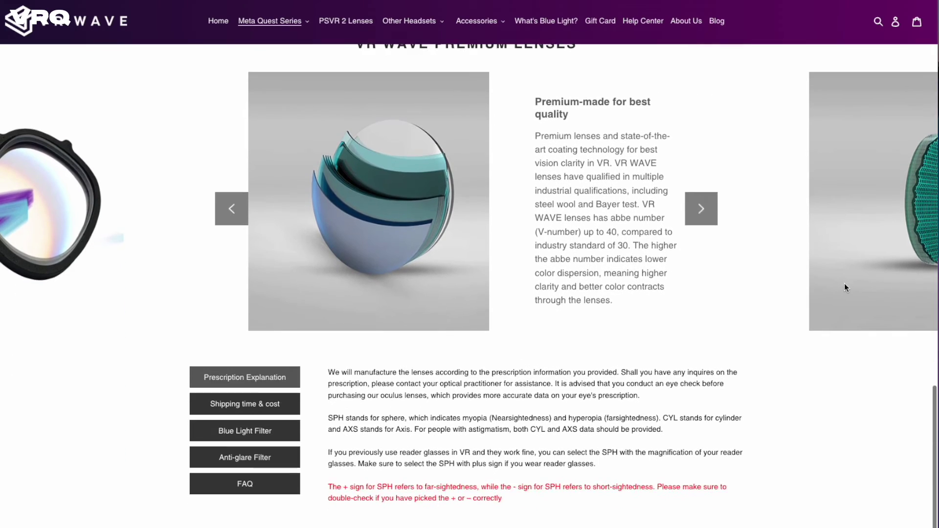